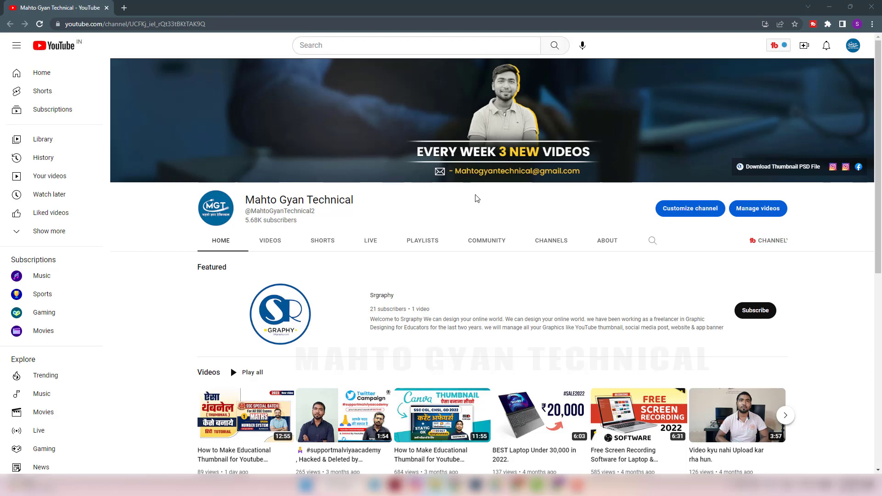
Switch to the Canva home page in the other browser window and check the signed-in account's menu.
key("alt+Tab")
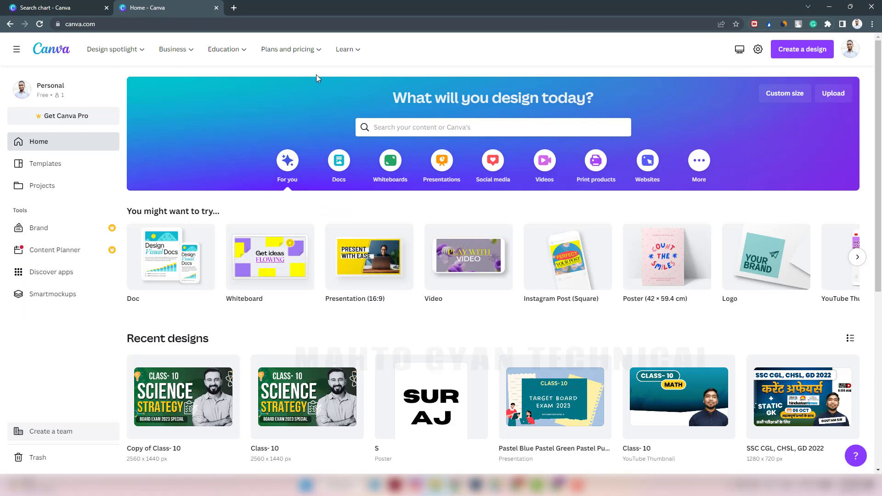
left_click_drag(95, 24, 46, 24)
left_click(193, 69)
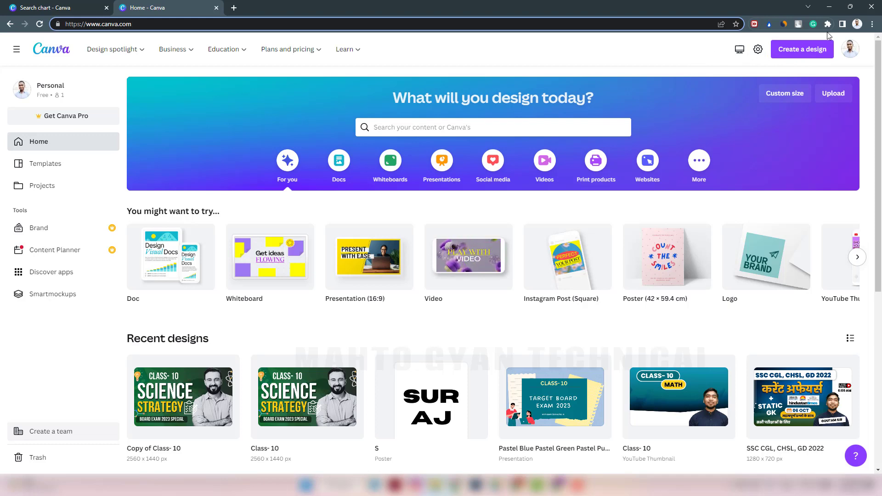
left_click(850, 49)
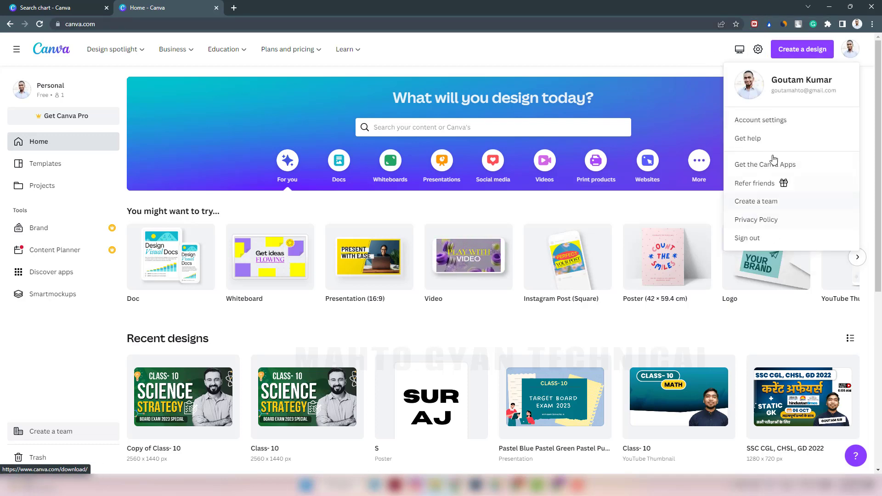
left_click(656, 57)
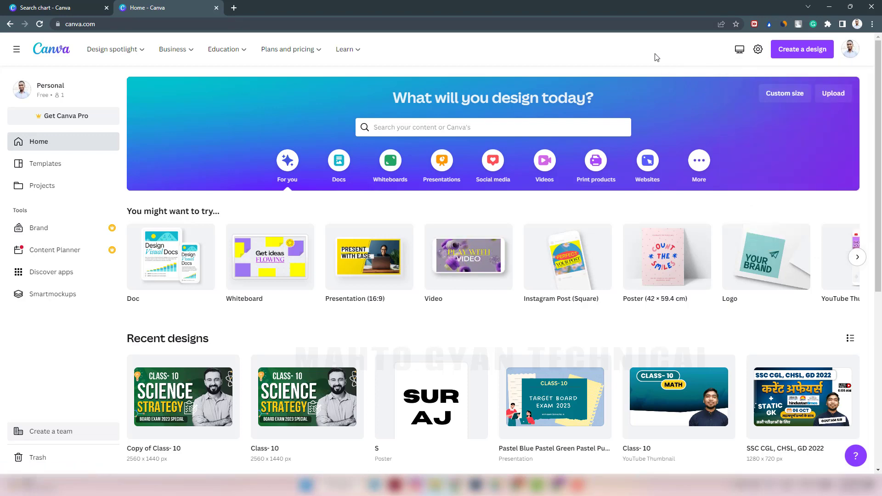
Create a new blank design with the custom size 2560 × 1440 px.
left_click(807, 52)
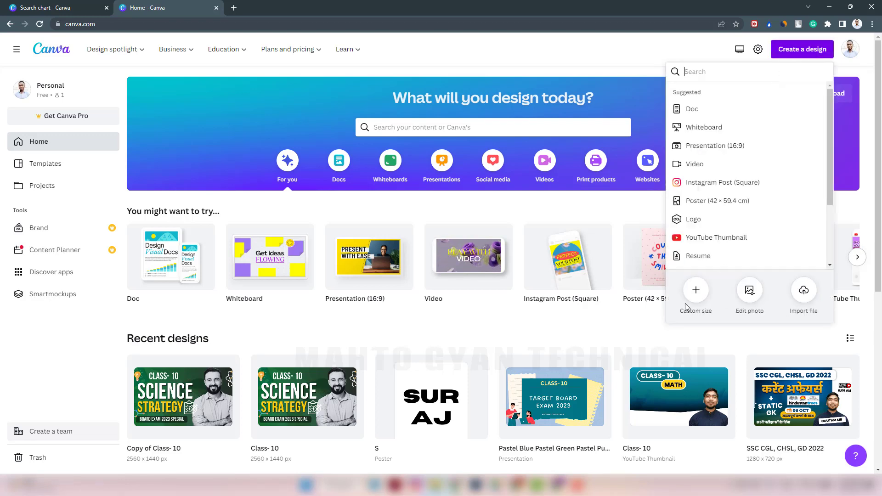
left_click(696, 292)
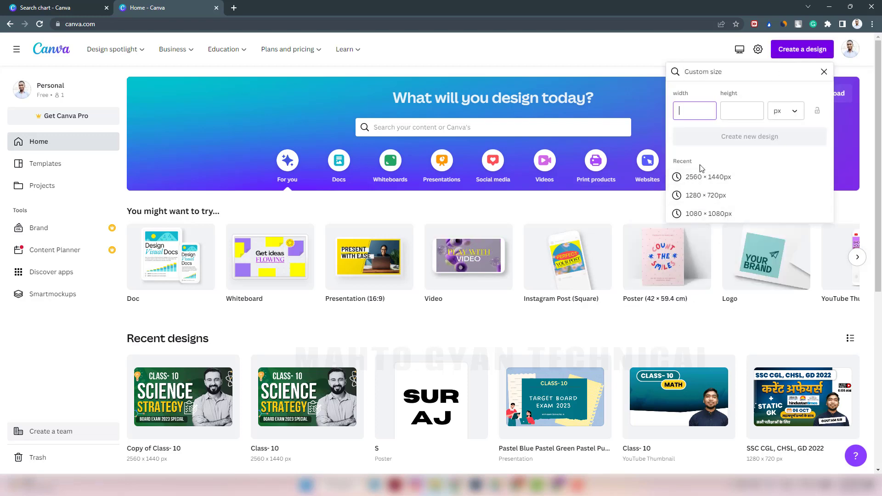
left_click(699, 177)
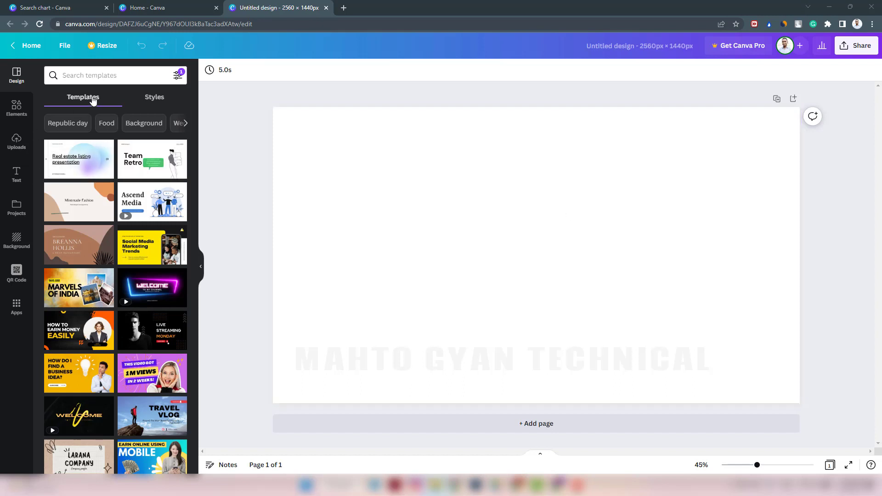
Search the design elements for "strategy" and show all matching photos.
left_click(72, 77)
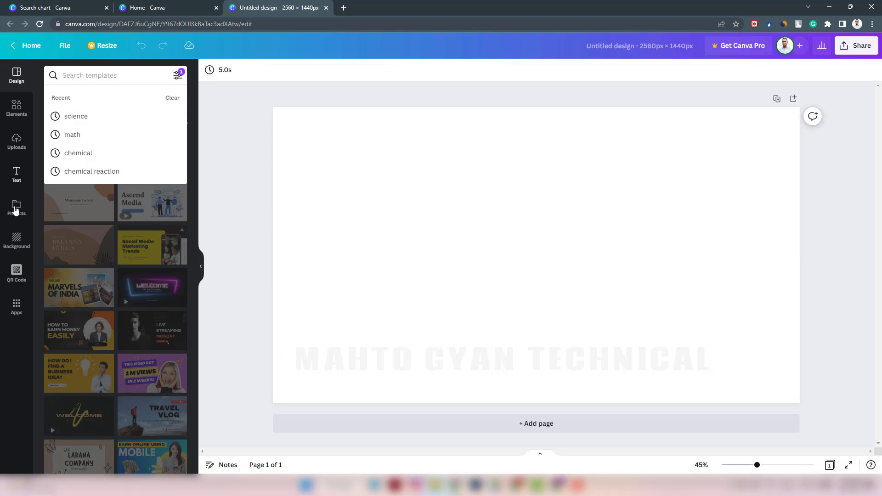
left_click(26, 114)
left_click(80, 76)
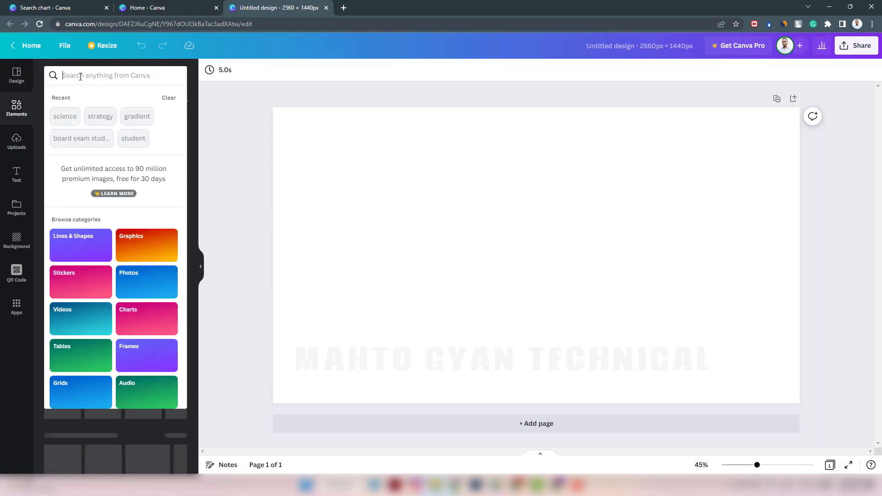
left_click(99, 117)
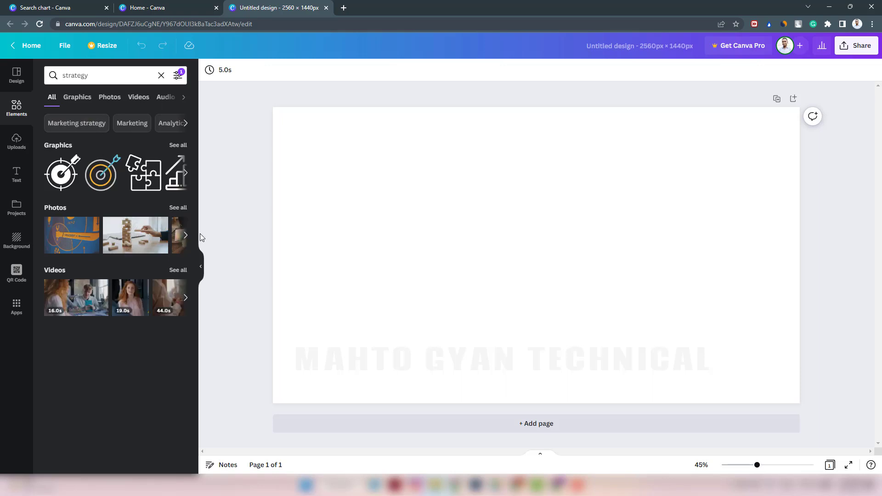
left_click(187, 238)
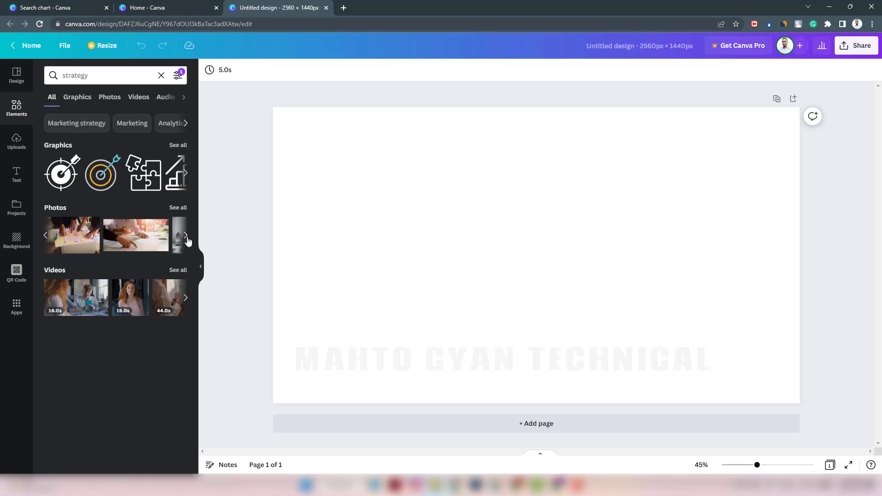
left_click(178, 207)
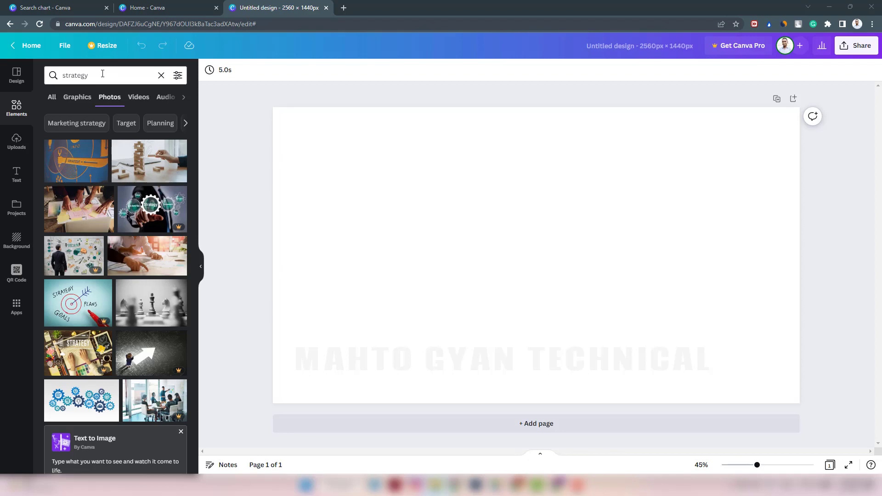
Add the photo of hands pointing at papers and yellow sticky notes, and enlarge it to fill the page as the background.
scroll(123, 239, "down", 4)
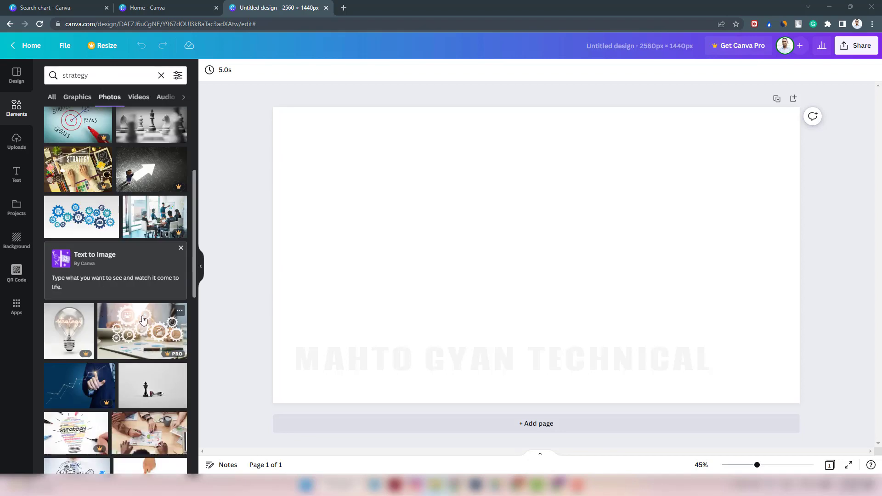
scroll(137, 330, "up", 2)
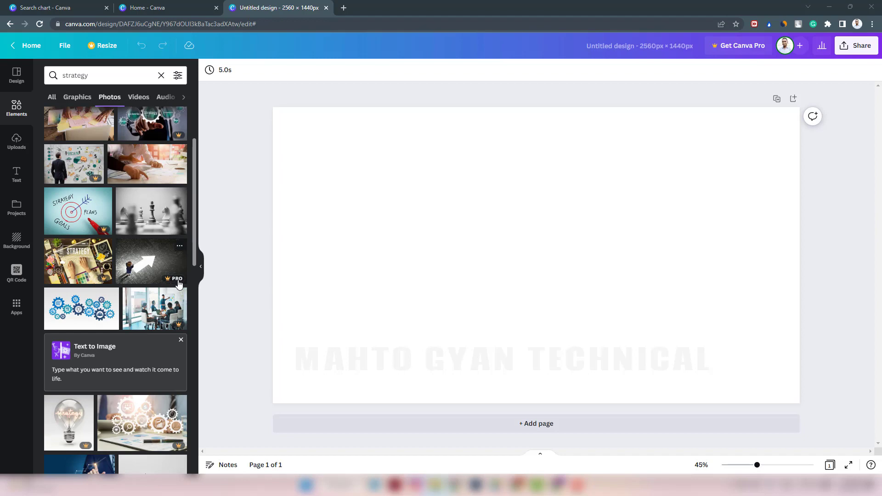
scroll(101, 248, "up", 2)
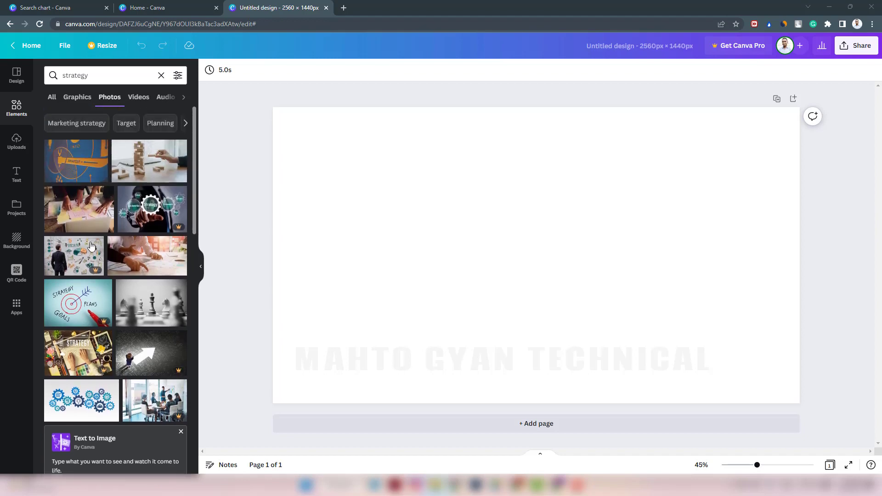
left_click(81, 215)
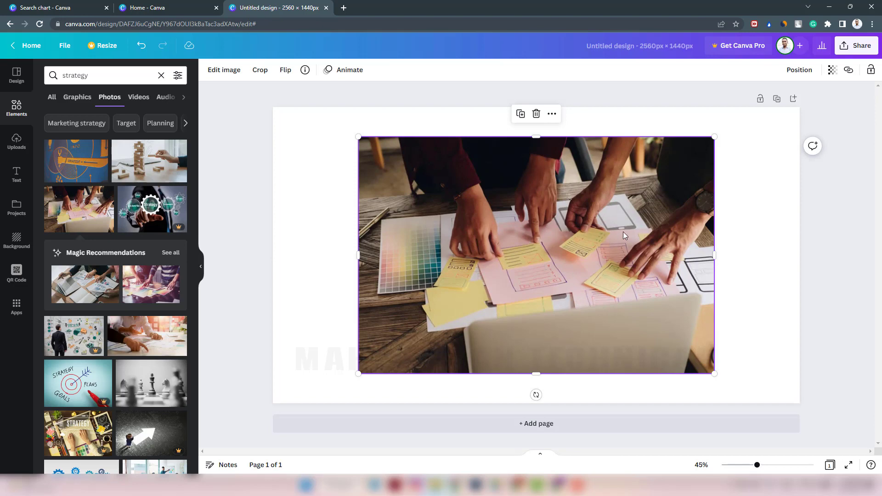
left_click_drag(625, 236, 538, 203)
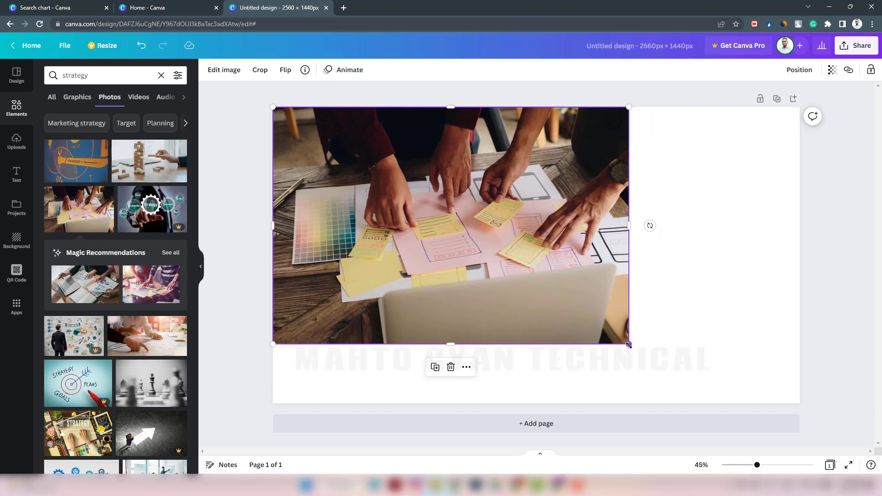
left_click_drag(629, 345, 740, 373)
left_click_drag(718, 256, 799, 255)
left_click_drag(273, 257, 262, 260)
left_click_drag(506, 257, 479, 264)
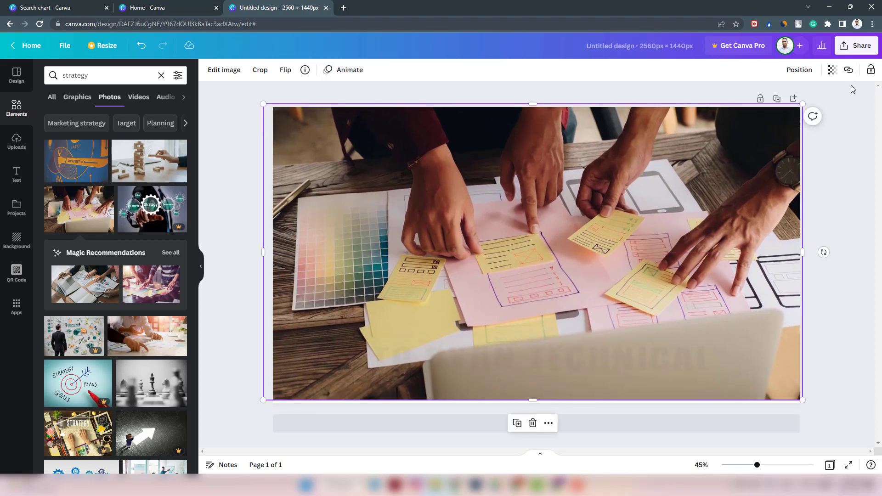
left_click(849, 138)
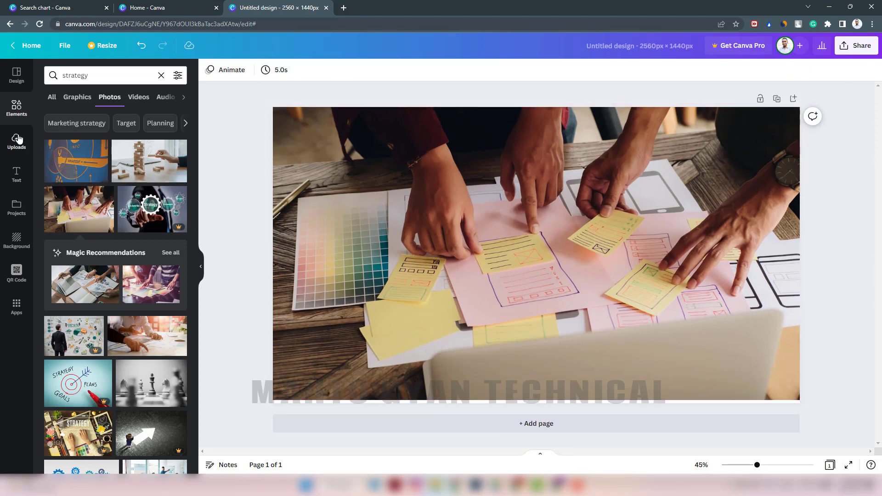
Search the design elements for "gradient" and add the teal-to-purple gradient square to the page.
left_click(16, 107)
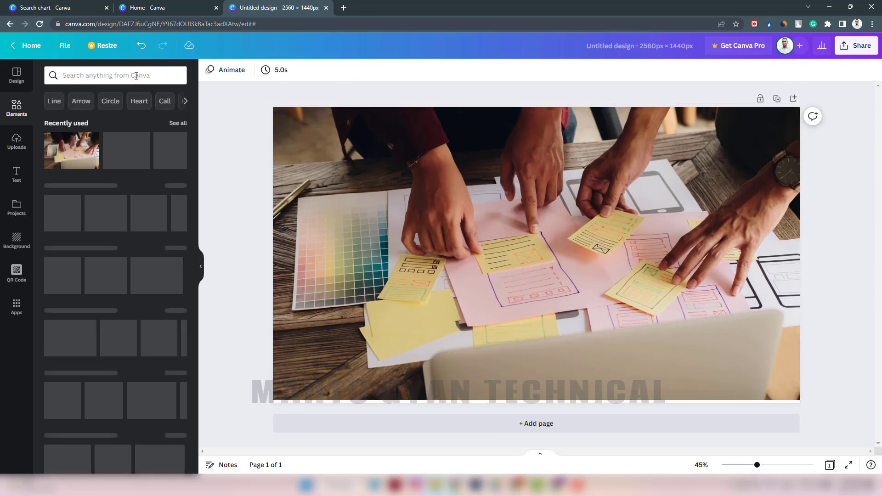
left_click(136, 75)
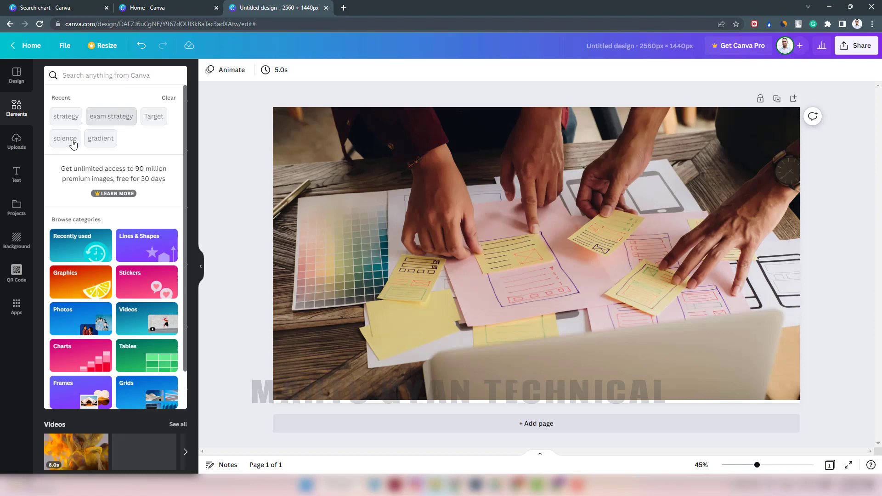
left_click(91, 140)
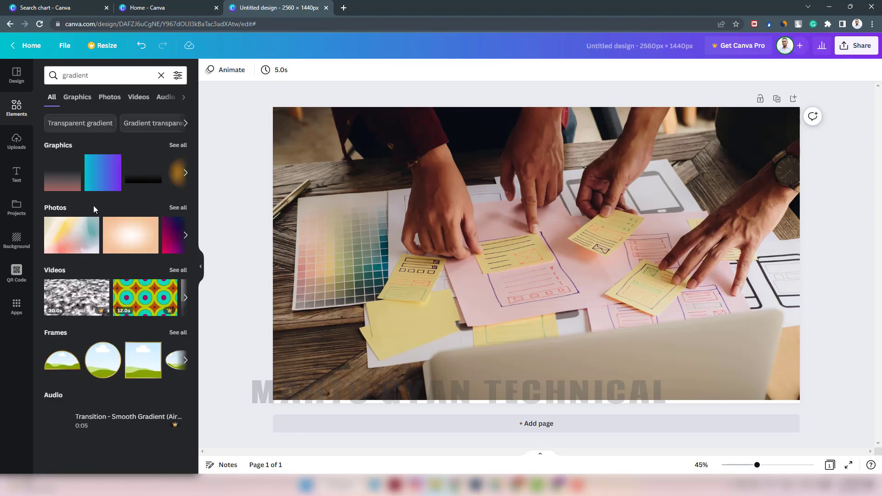
left_click(103, 177)
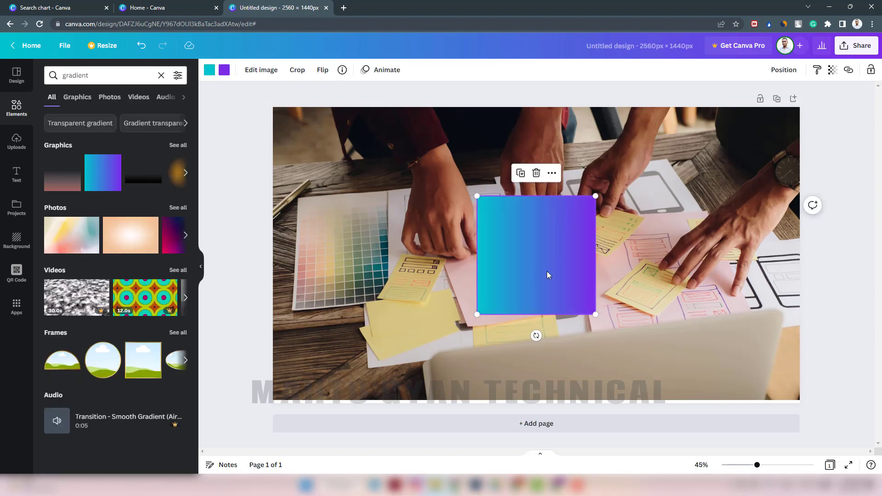
Enlarge the gradient square and position it to cover the entire page over the photo.
left_click_drag(550, 266, 337, 175)
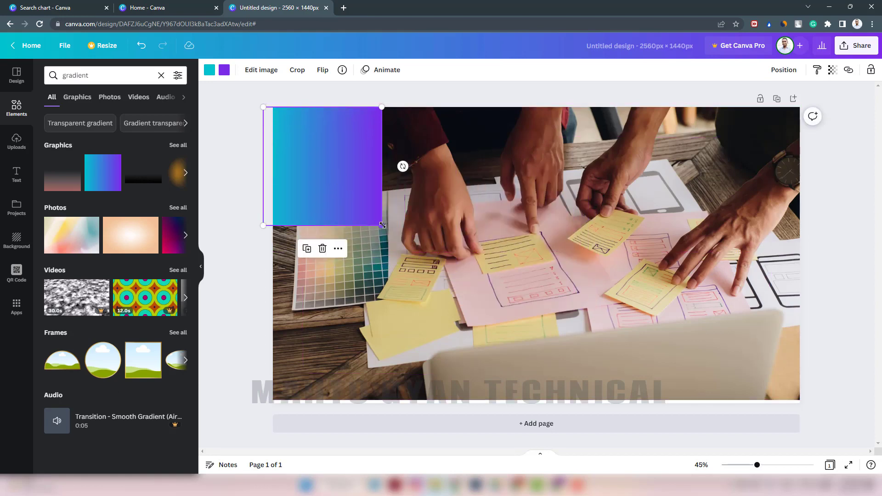
left_click_drag(382, 225, 878, 487)
left_click_drag(714, 305, 680, 268)
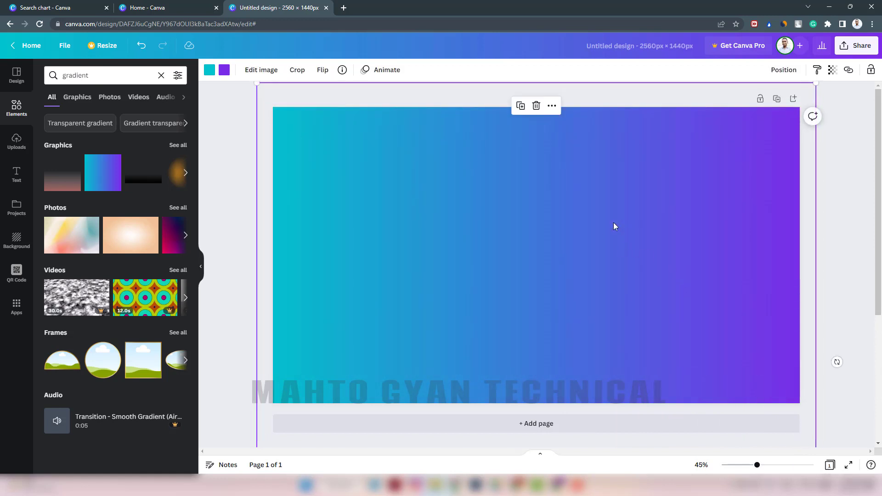
left_click(834, 187)
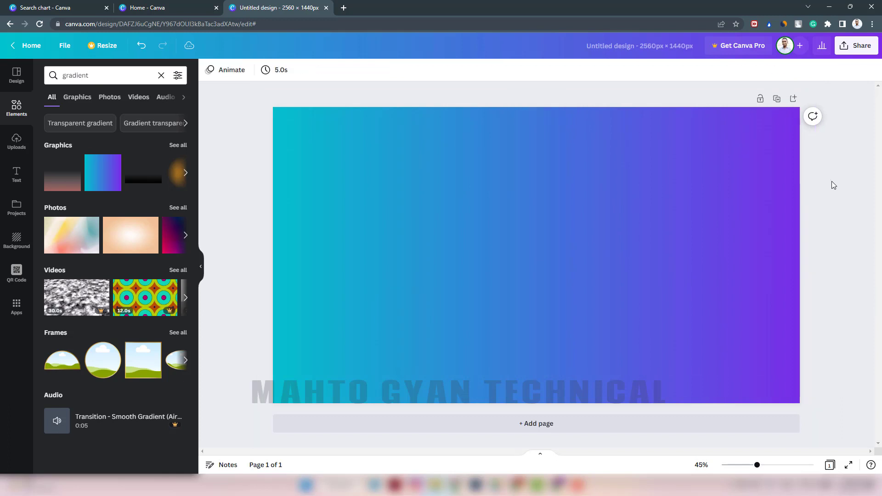
Set the gradient overlay's transparency value to about 91 to let the background photo show through.
left_click(655, 209)
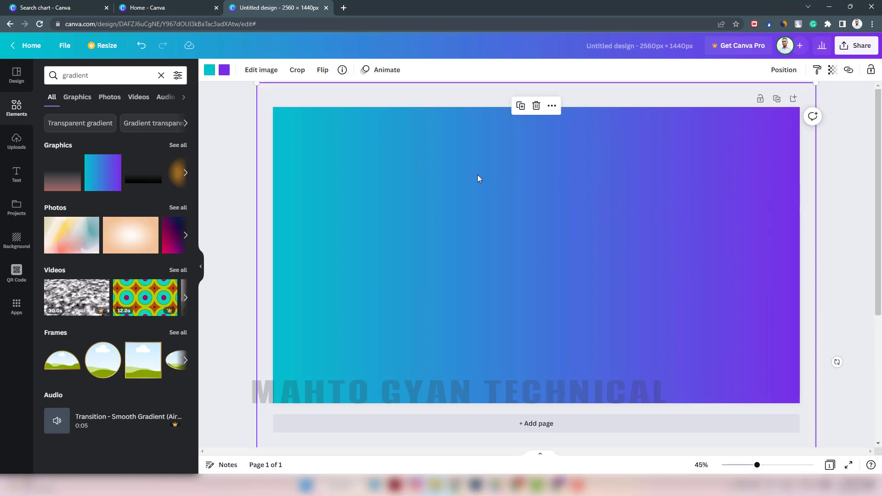
left_click(832, 72)
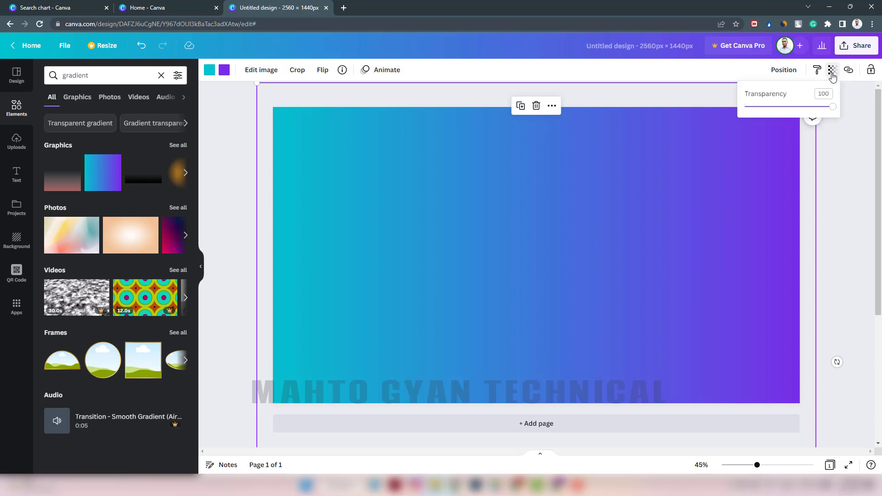
left_click_drag(832, 107, 826, 109)
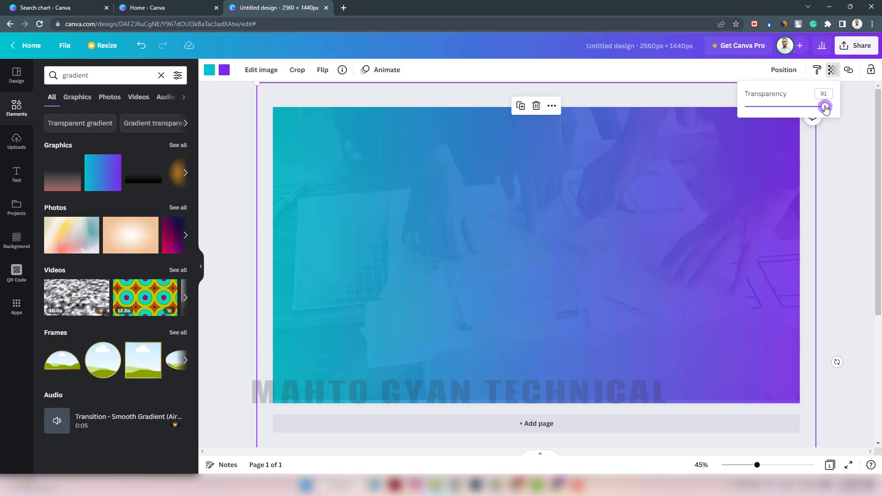
left_click_drag(826, 109, 824, 109)
Recolour the gradient overlay, replacing teal with dark green and purple with black from the default colours.
left_click(209, 70)
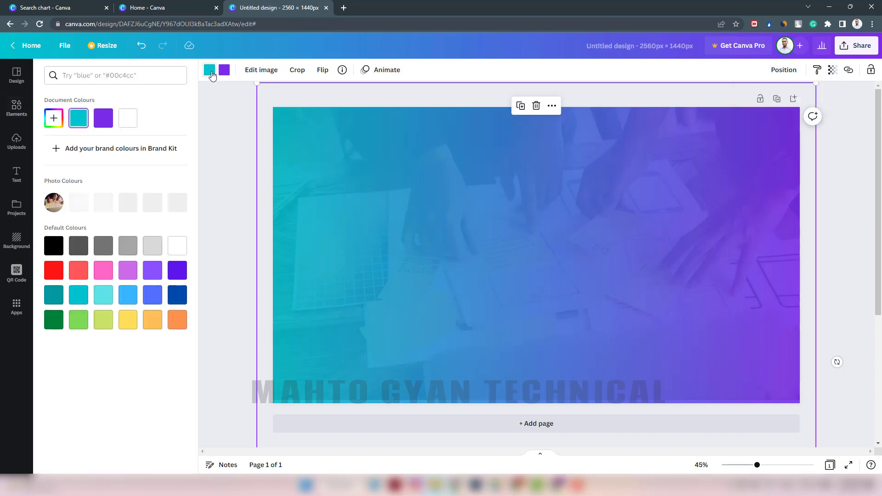
left_click(54, 320)
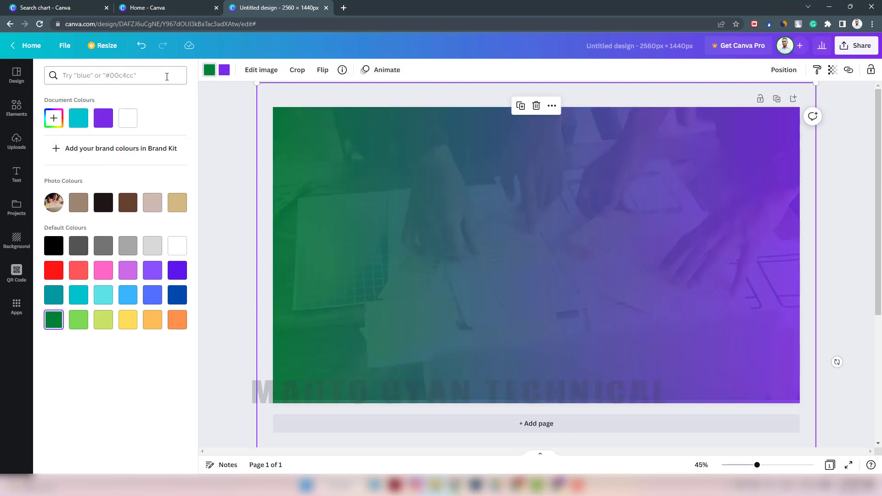
left_click(224, 70)
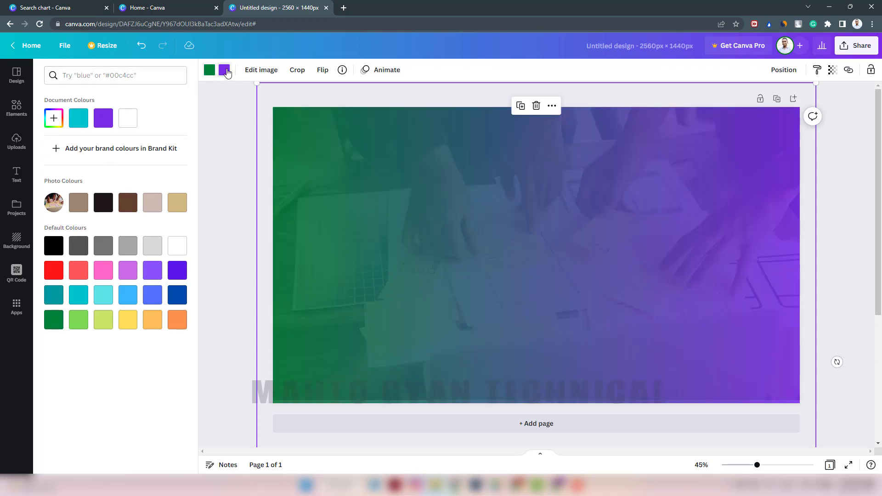
left_click(52, 247)
left_click(841, 181)
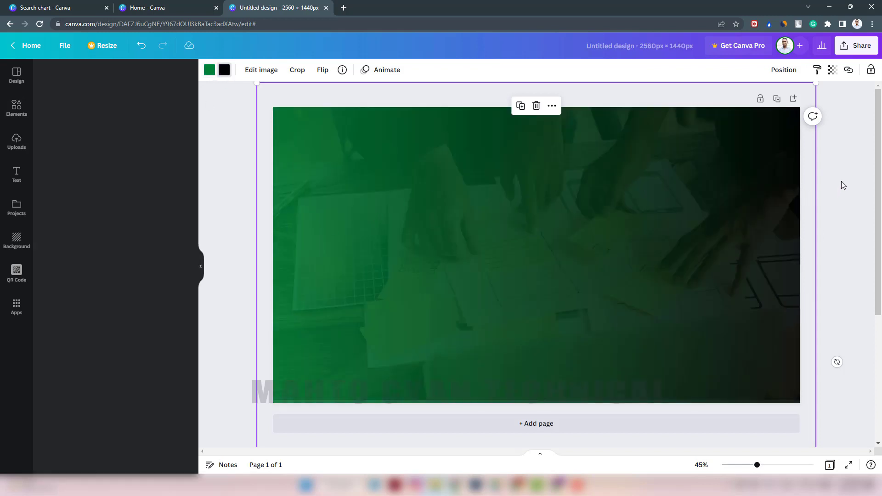
left_click(842, 179)
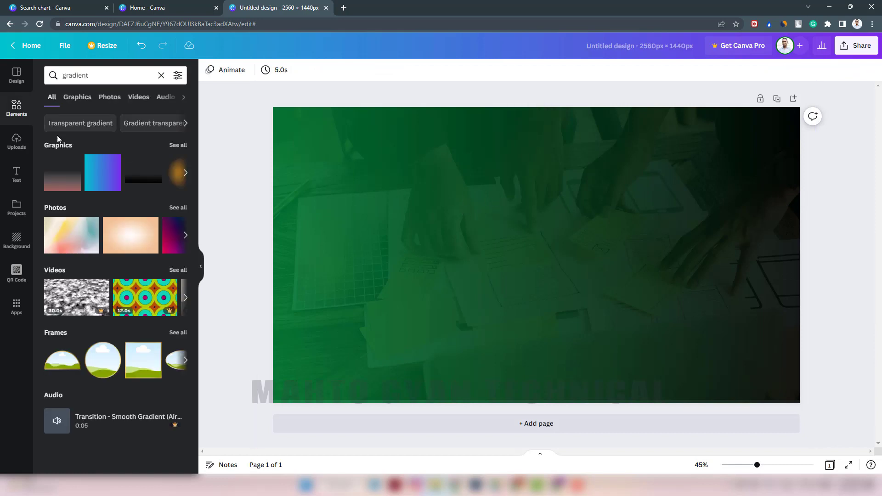
Add the uploaded cut-out of the man in the light-blue polo and enlarge it to about 2507 × 1710 px.
left_click(24, 132)
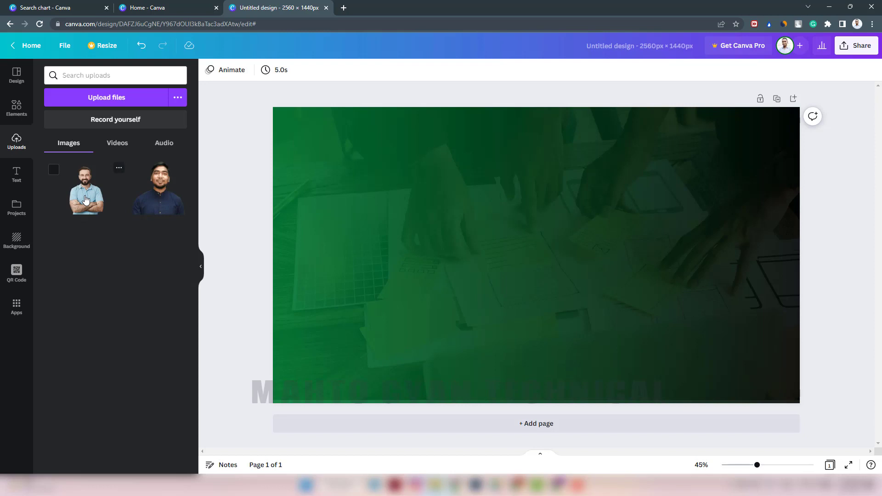
left_click(86, 199)
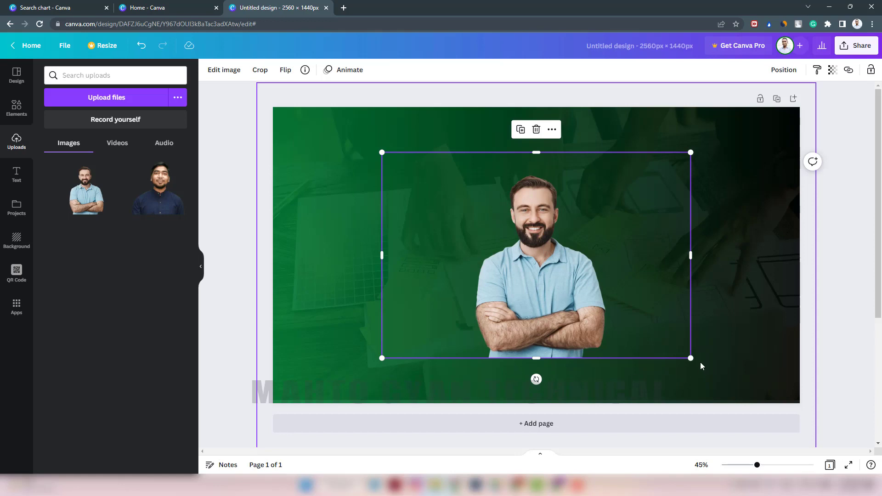
left_click_drag(690, 357, 847, 462)
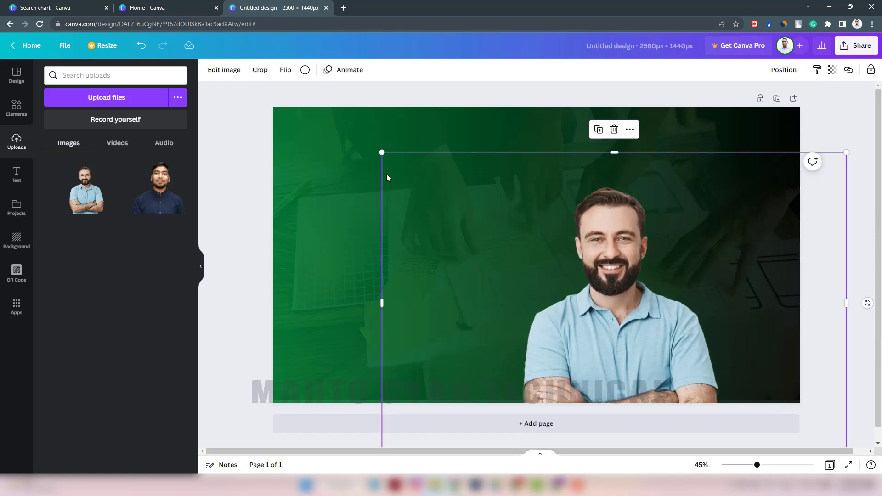
left_click_drag(382, 152, 331, 102)
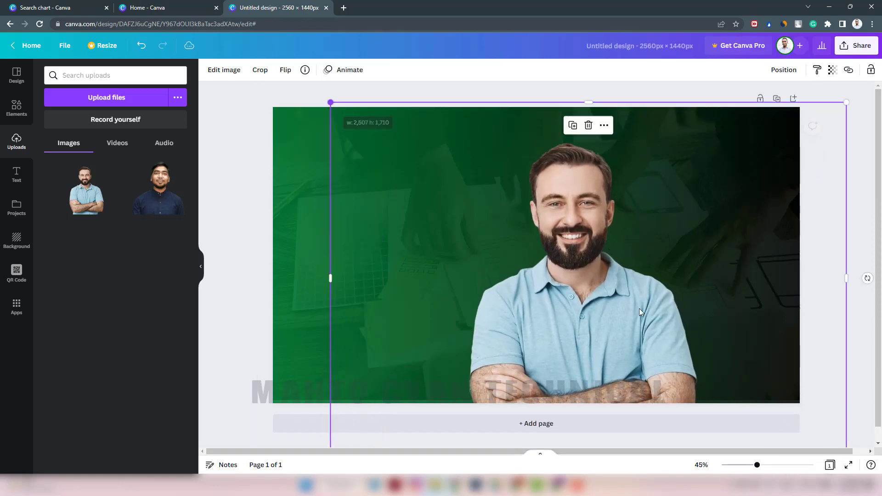
Move the man's cut-out to the right side of the page, enlarge it further and tilt it slightly.
left_click_drag(588, 306, 689, 263)
left_click_drag(429, 412, 394, 449)
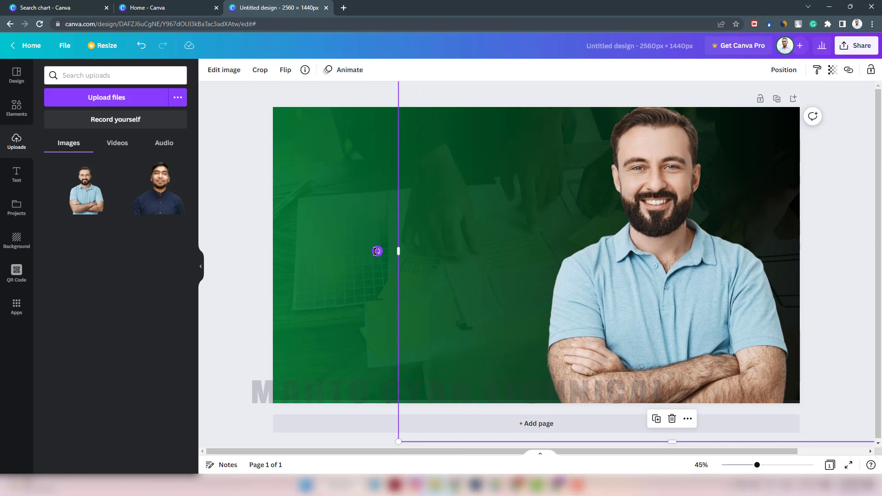
left_click_drag(376, 251, 496, 370)
left_click_drag(688, 286, 699, 286)
left_click_drag(421, 445, 404, 464)
left_click_drag(603, 334, 624, 340)
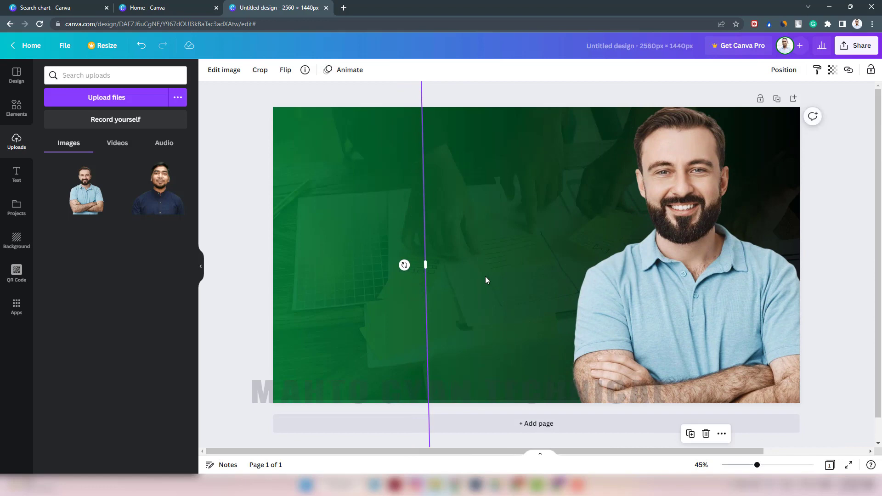
Apply the Noir filter from the Photogenic Mono effects to the man's cut-out.
left_click(225, 71)
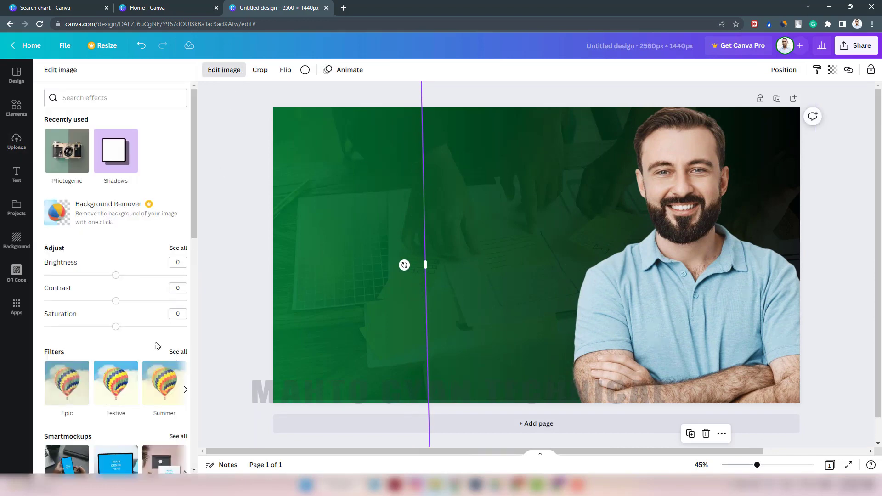
scroll(156, 345, "down", 7)
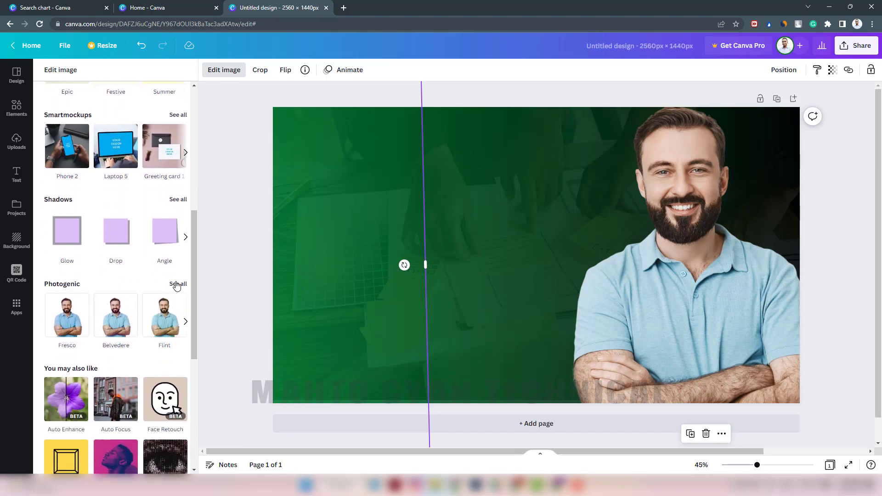
left_click(177, 283)
scroll(151, 295, "down", 9)
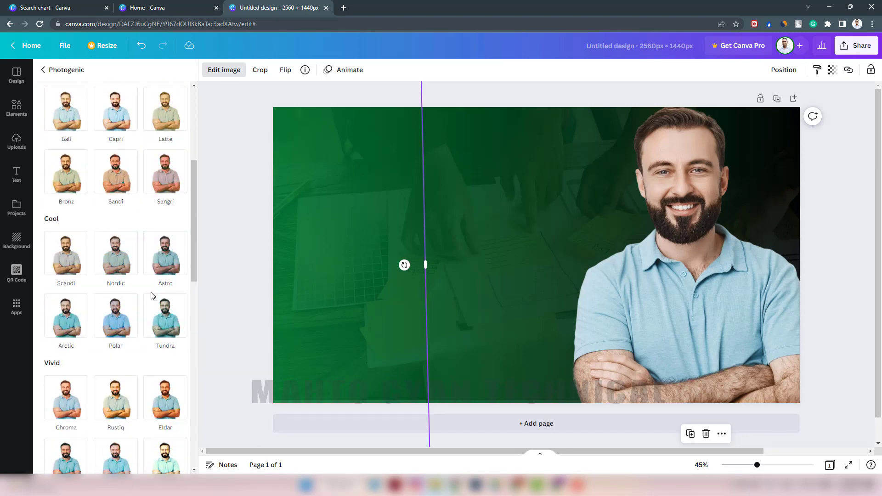
scroll(152, 295, "down", 9)
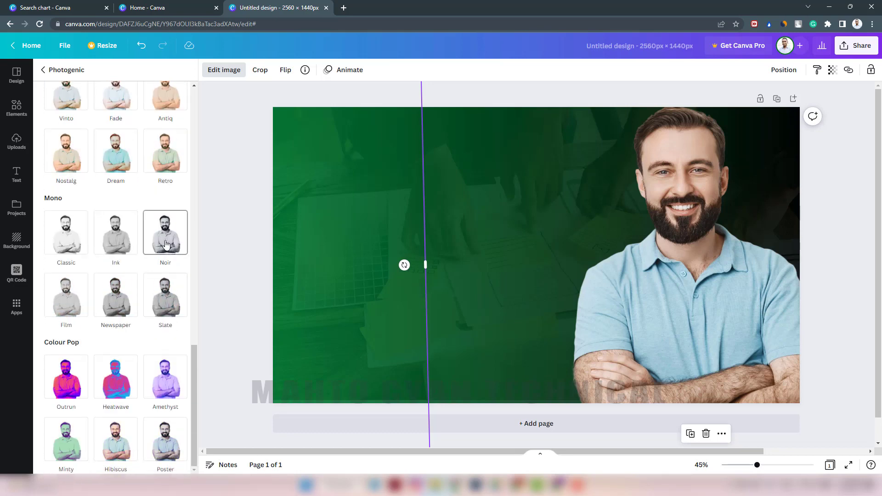
left_click(166, 251)
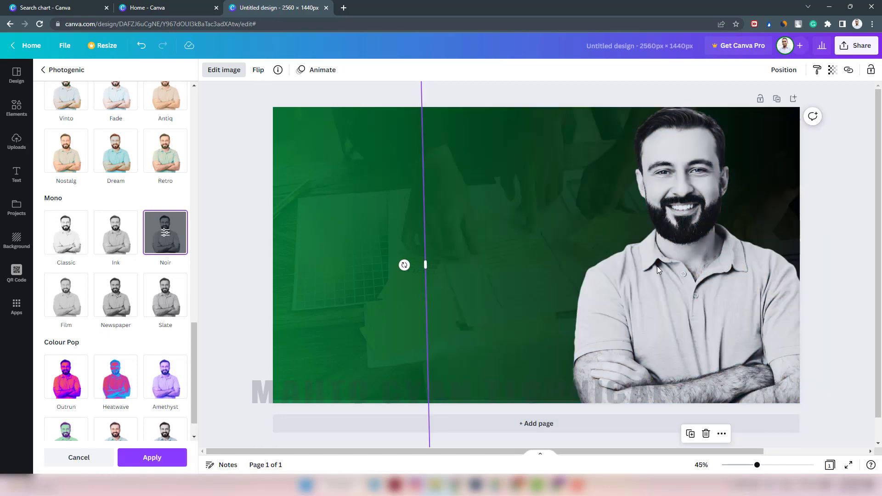
left_click(213, 235)
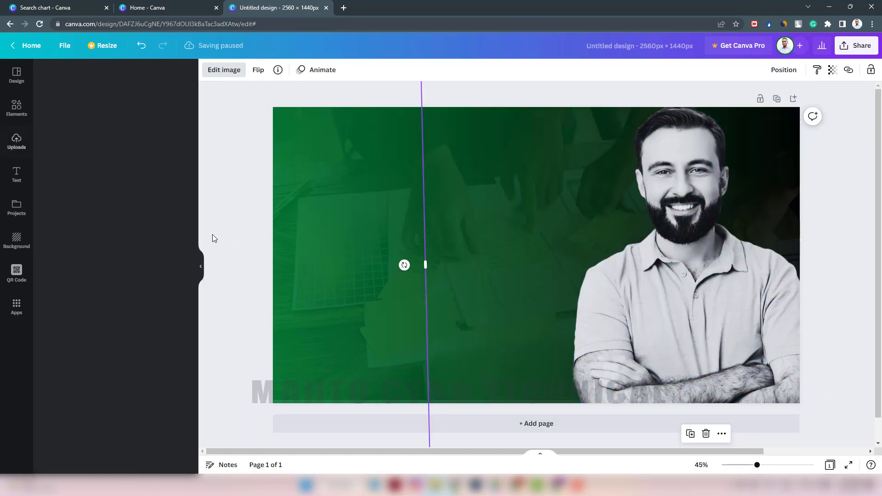
left_click(234, 236)
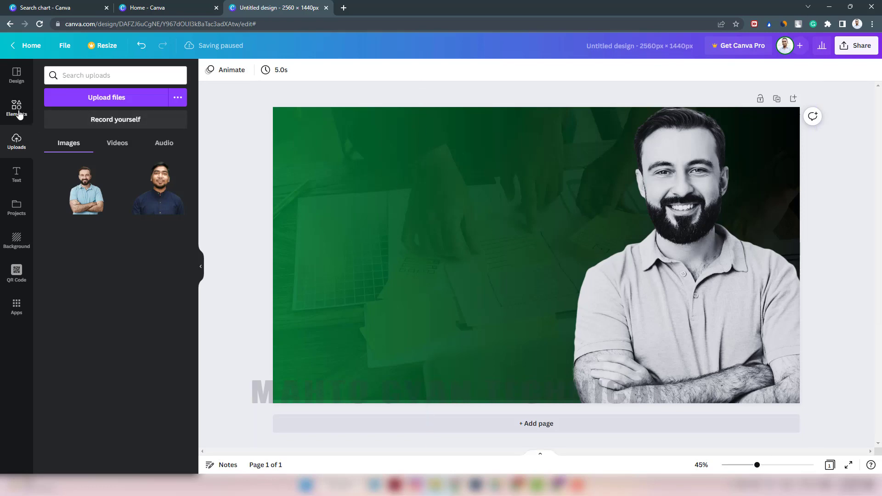
Add a heading to the page reading "Class- 10".
left_click(16, 173)
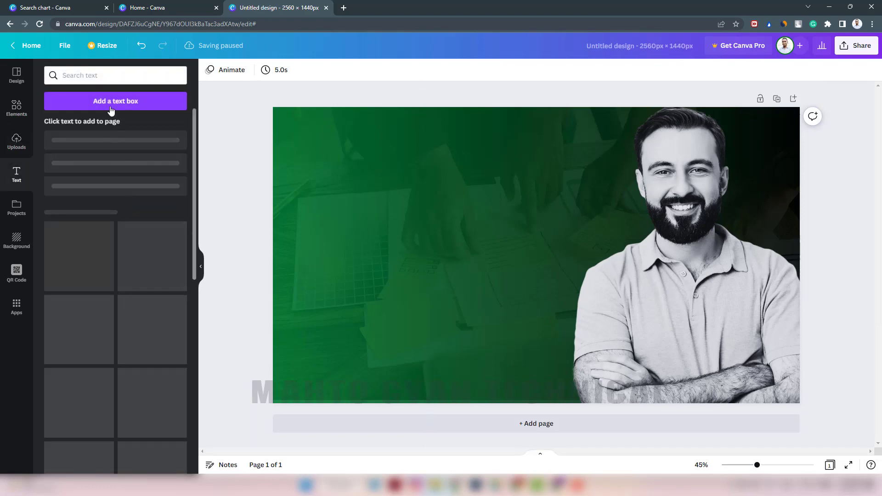
left_click(113, 144)
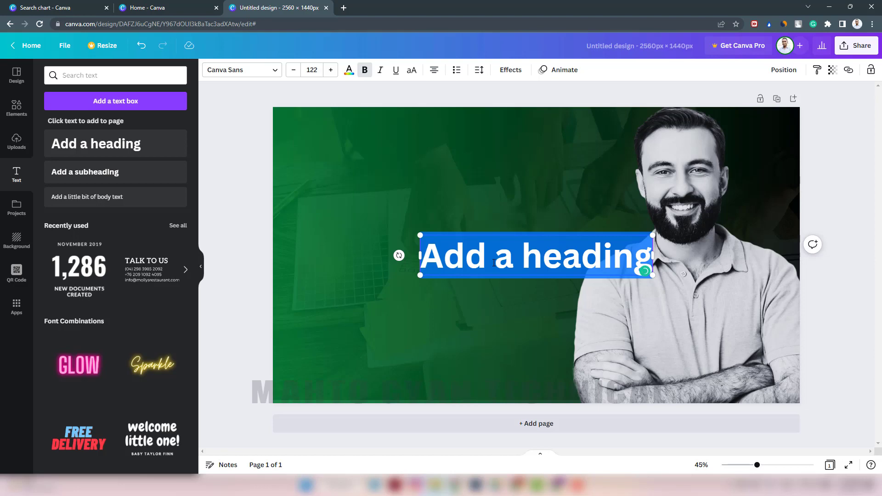
type("Class 10")
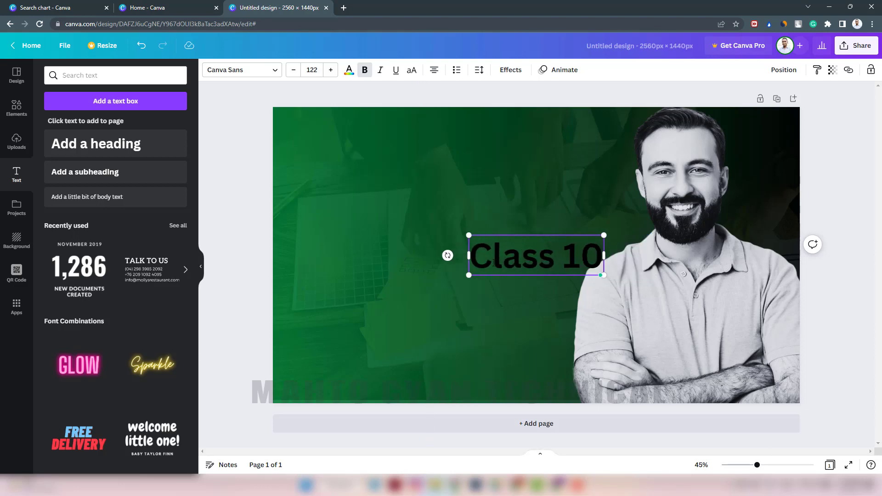
left_click(550, 248)
type("-")
left_click(231, 233)
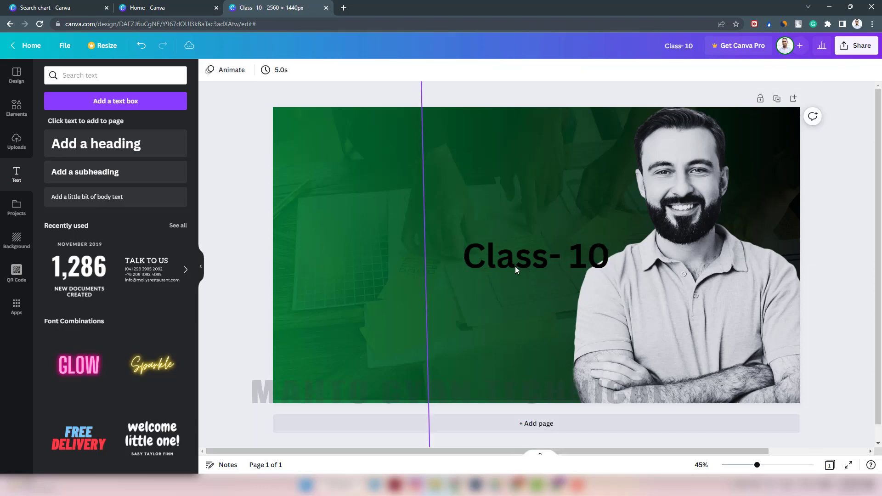
Move the "Class- 10" heading to the upper part of the page and set it in Bebas Neue Cyrillic at size 148.
left_click_drag(489, 260, 387, 157)
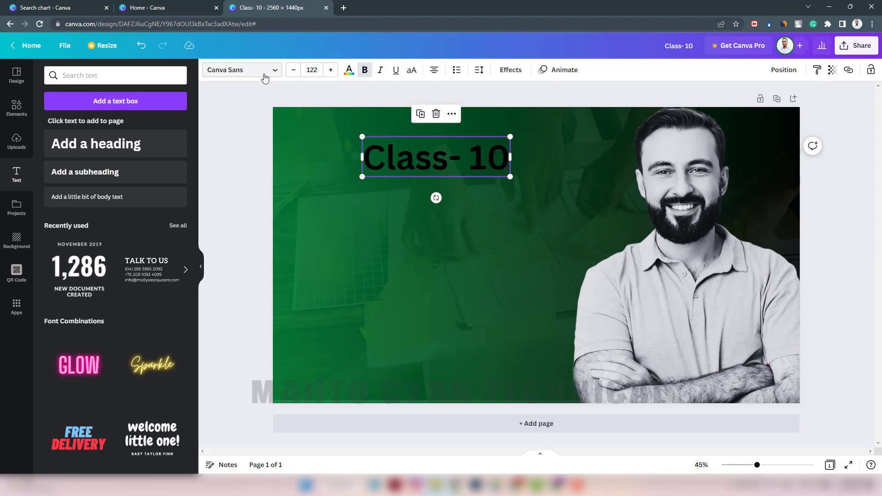
left_click(264, 76)
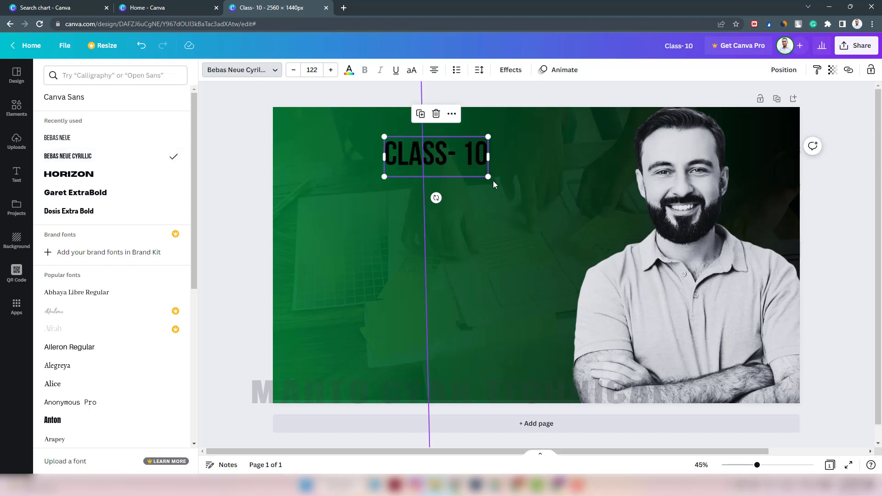
left_click_drag(489, 177, 510, 185)
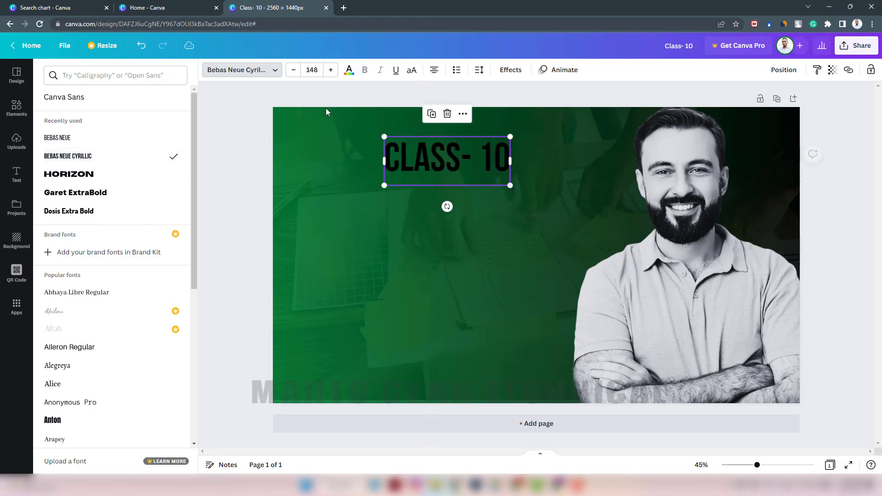
Recolour the "Class- 10" heading white and shift it slightly left and up.
left_click(349, 70)
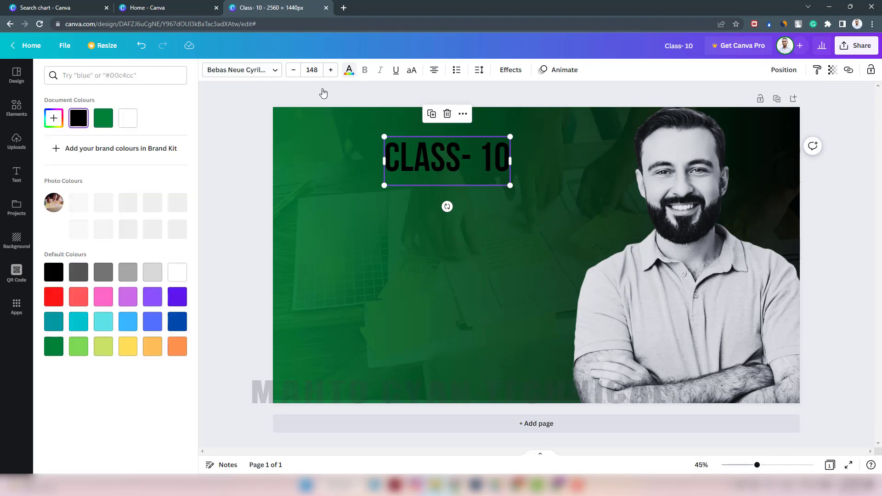
left_click(128, 118)
left_click(243, 212)
left_click(261, 206)
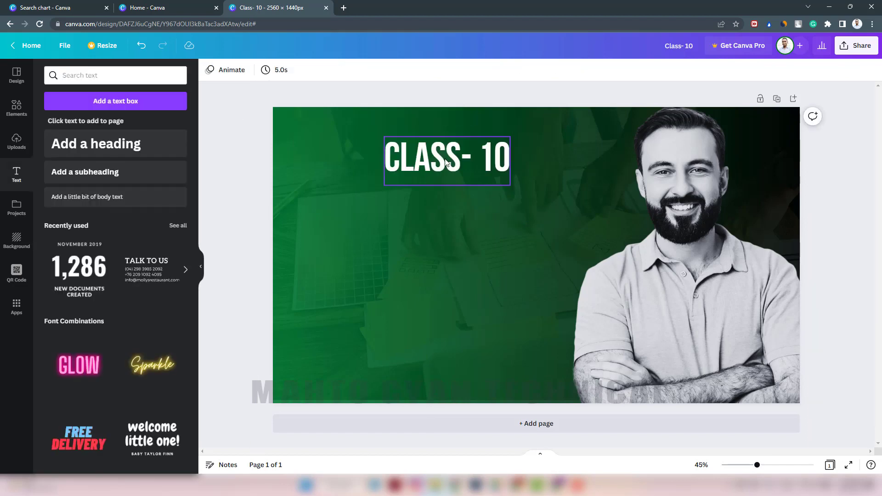
mouse_move(430, 163)
left_mouse_down()
mouse_move(411, 160)
mouse_move(418, 162)
left_mouse_up()
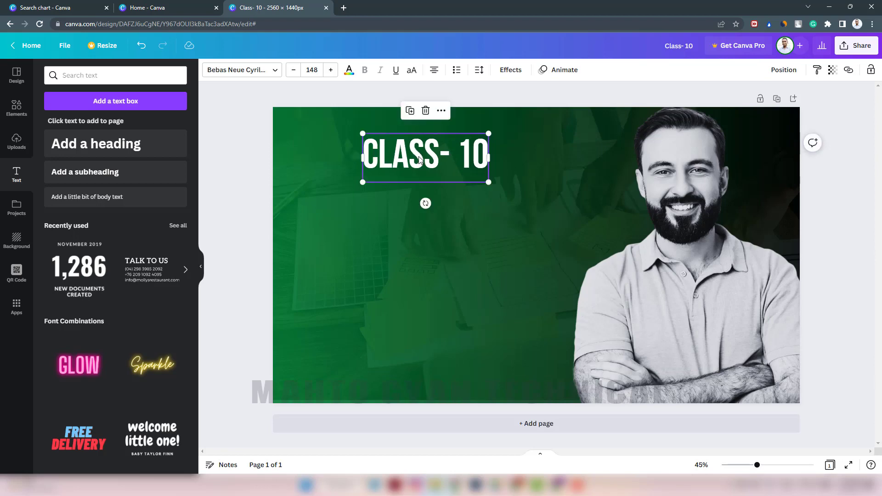
Duplicate the "Class- 10" heading and replace the copy's text with "SCIENCE".
key("ctrl+d")
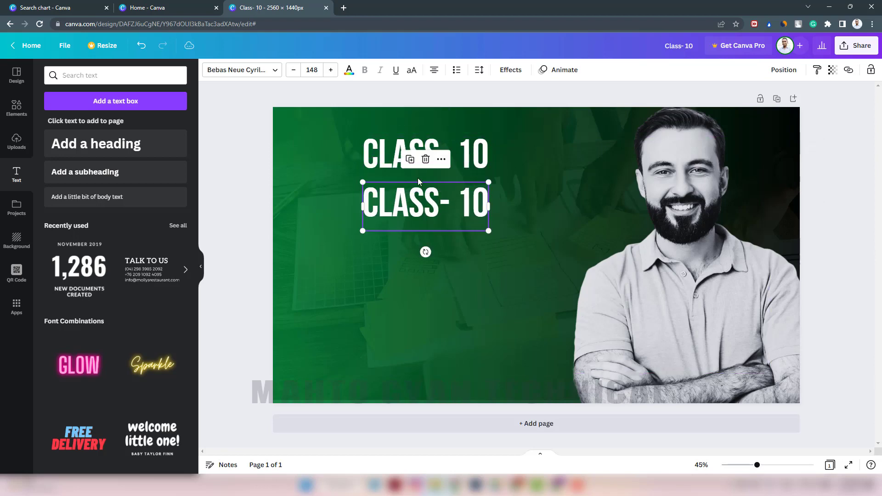
left_click(442, 162)
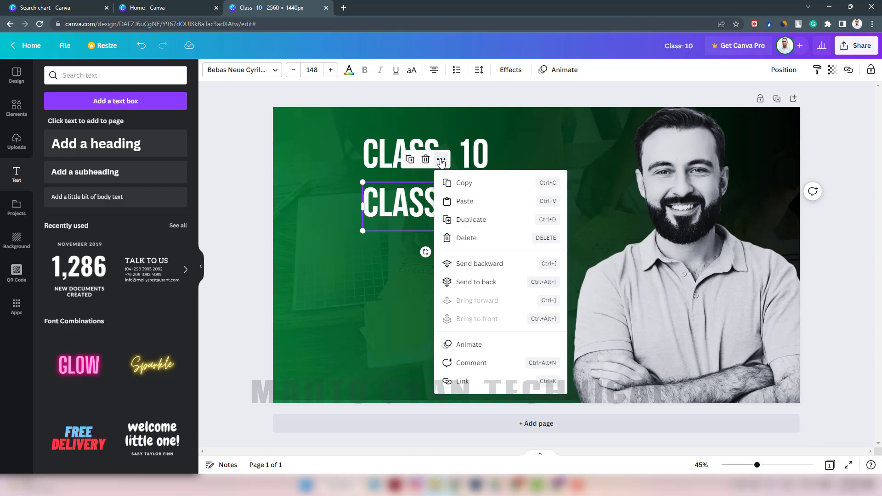
left_click(418, 204)
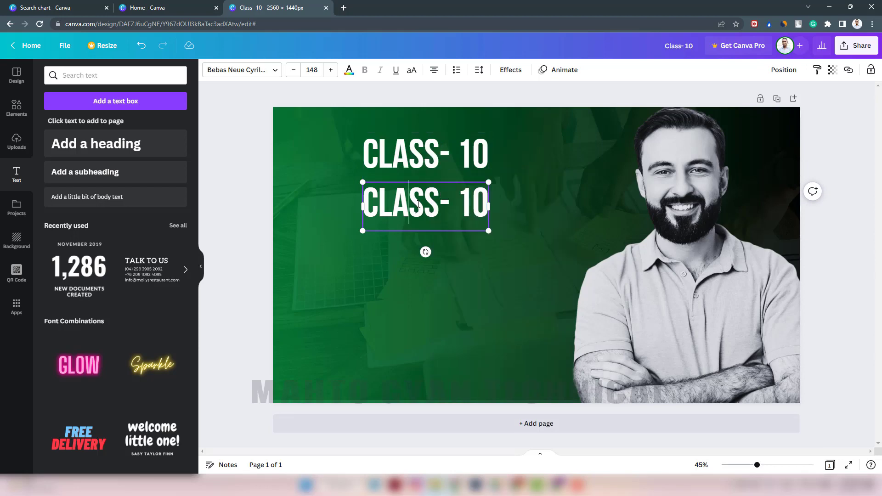
key("ctrl+a")
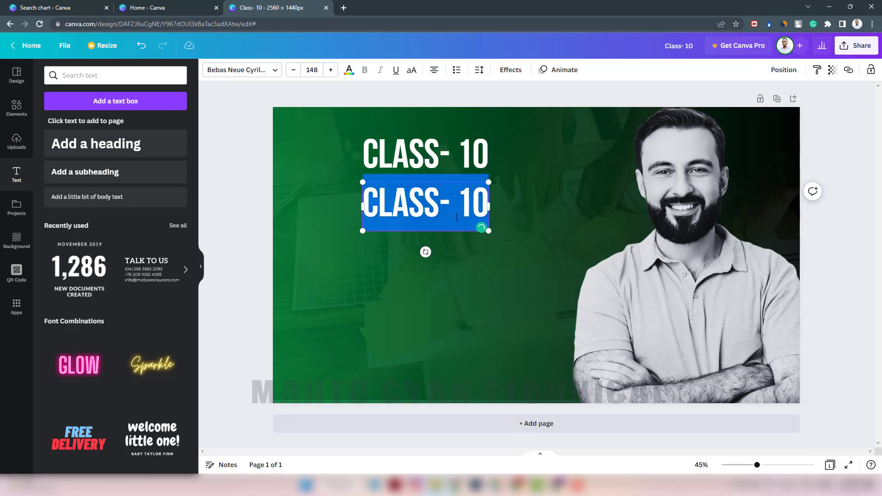
type("SC")
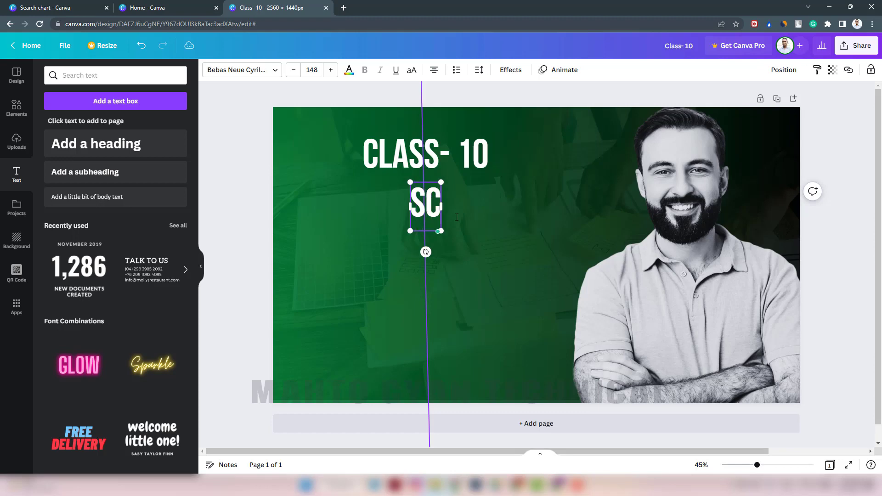
type("IENCE")
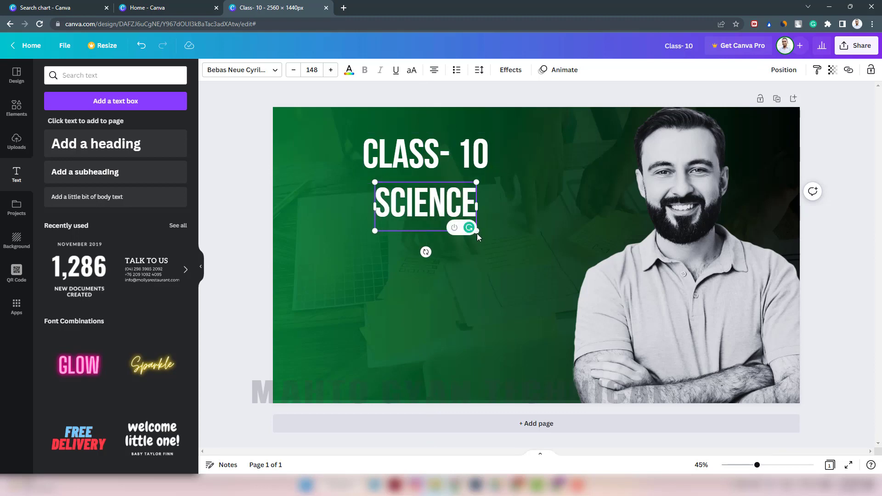
Enlarge the "SCIENCE" text to size 426 and position it directly below the "Class- 10" heading, left of the man.
left_click_drag(476, 182, 667, 91)
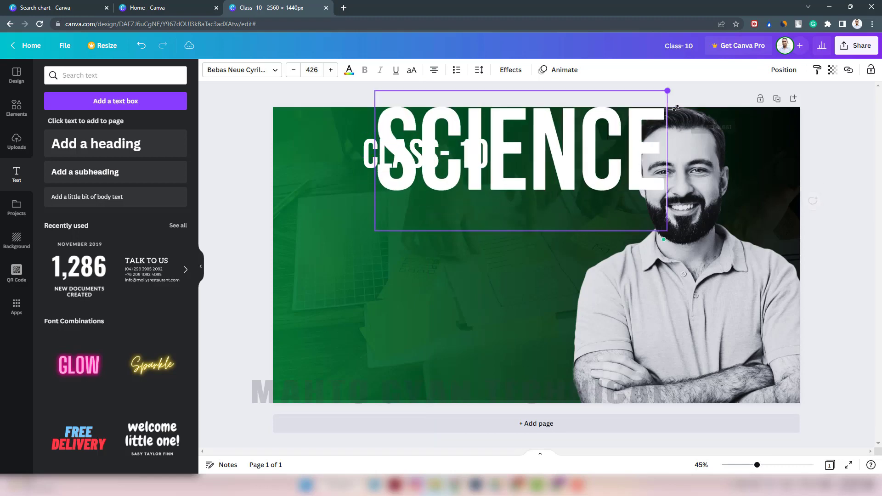
left_click(229, 207)
left_click_drag(448, 190, 356, 261)
left_click(255, 234)
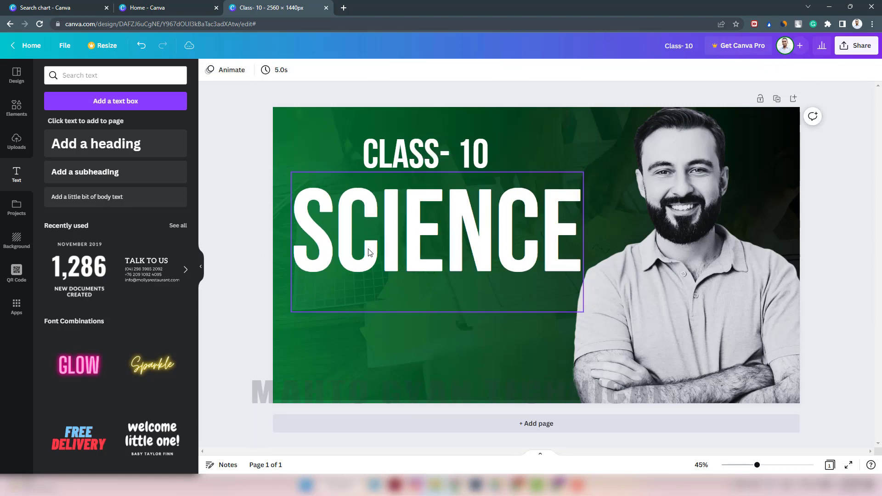
Apply the Shadow text effect to the "SCIENCE" heading.
left_click(348, 252)
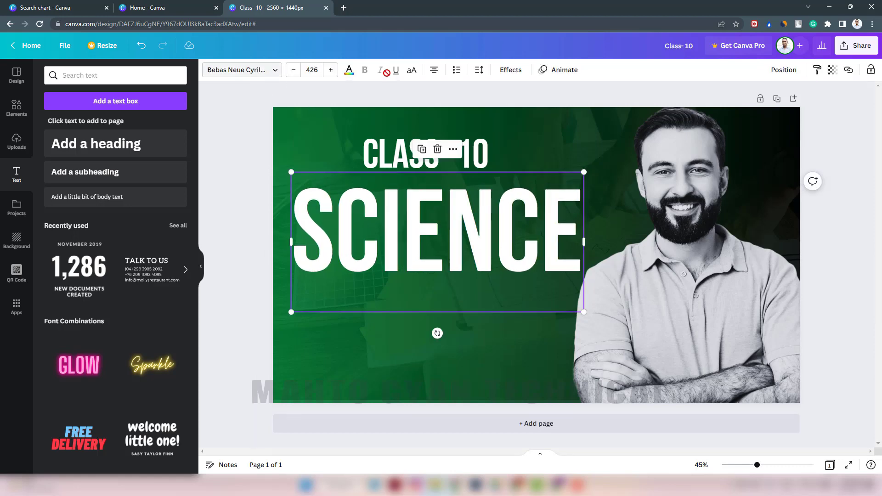
left_click(517, 71)
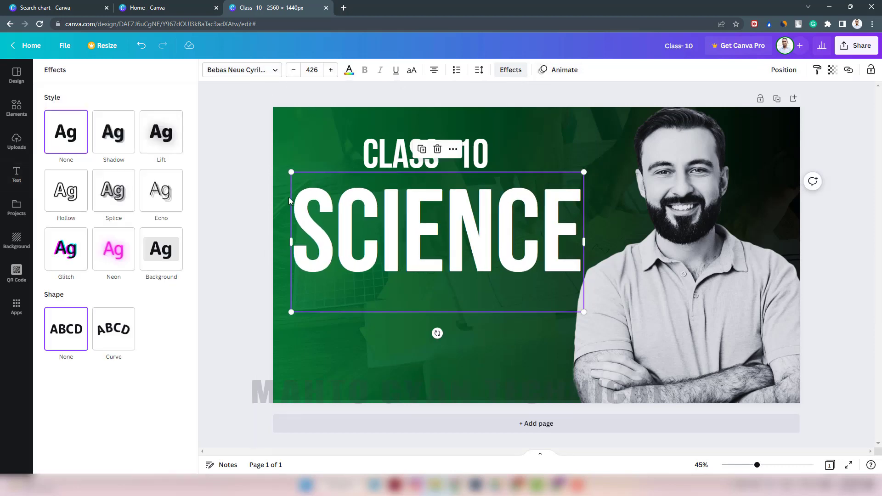
left_click(120, 148)
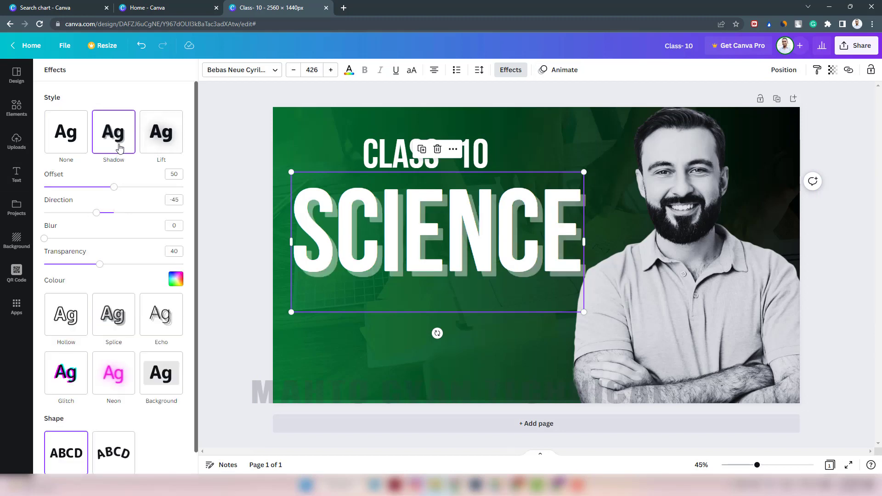